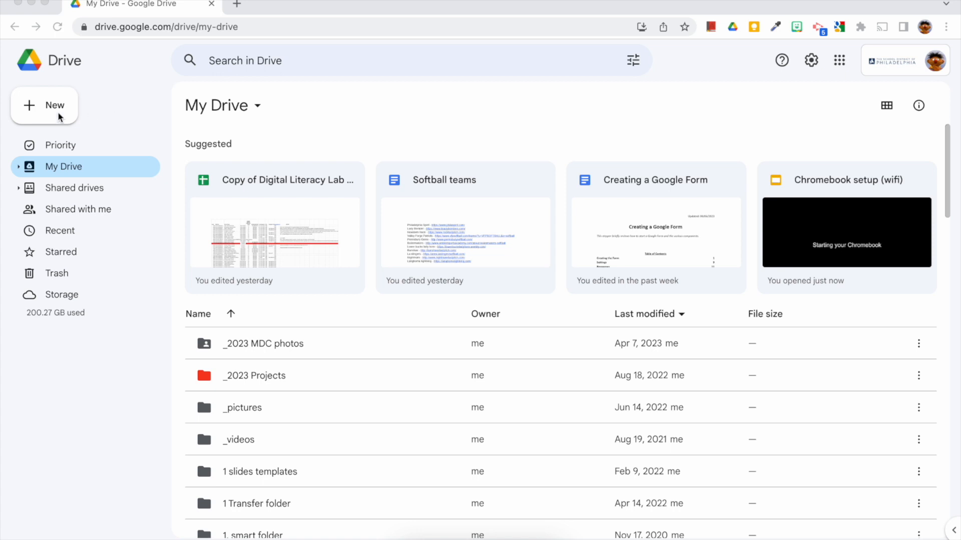
Create a new Google Form from Drive and title it 'My first form'.
click(58, 117)
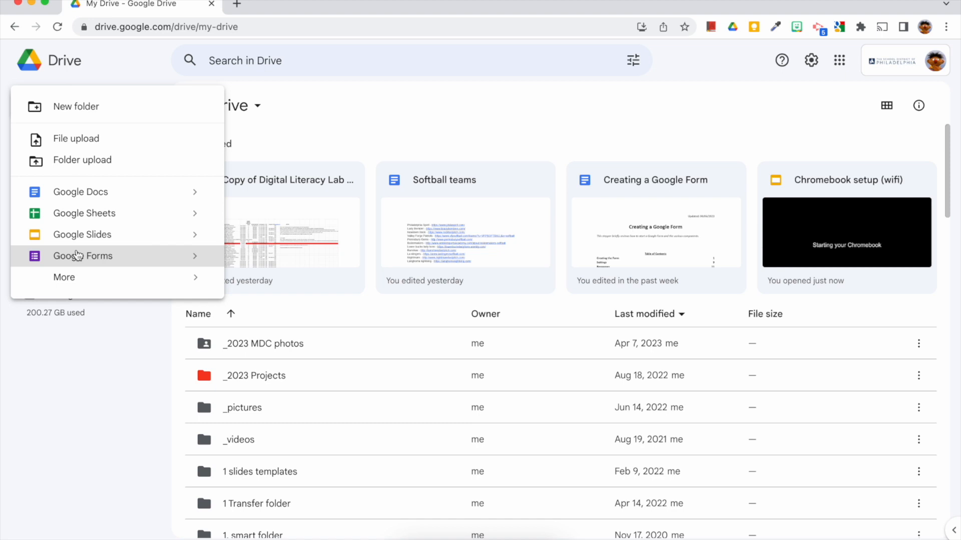
click(78, 256)
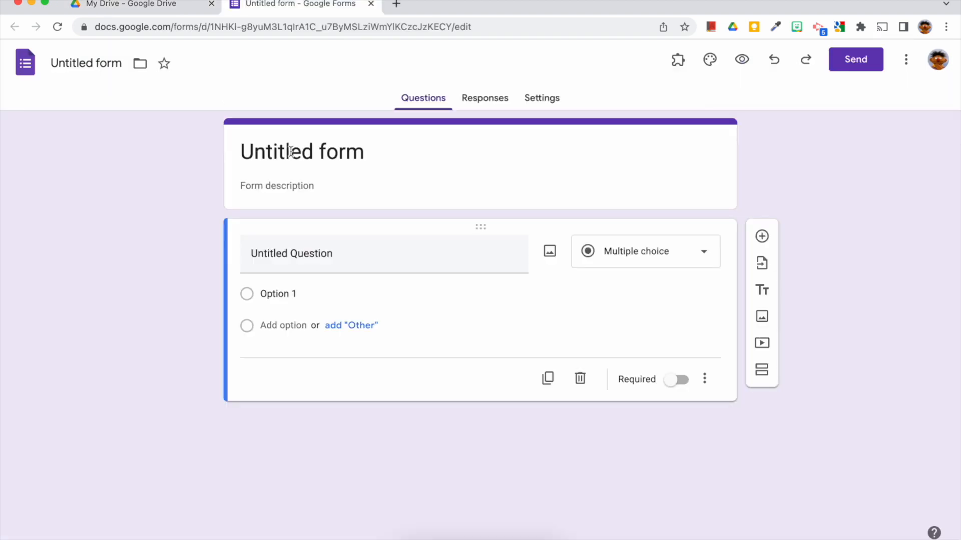
click(338, 154)
text(My firsst)
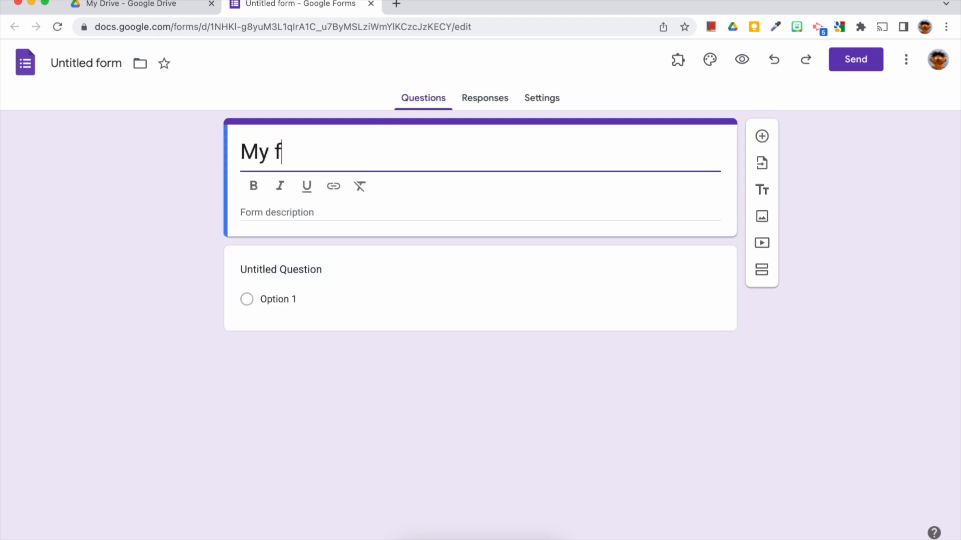
key(BackSpace)
key(BackSpace)
key(BackSpace)
text(t form)
click(208, 189)
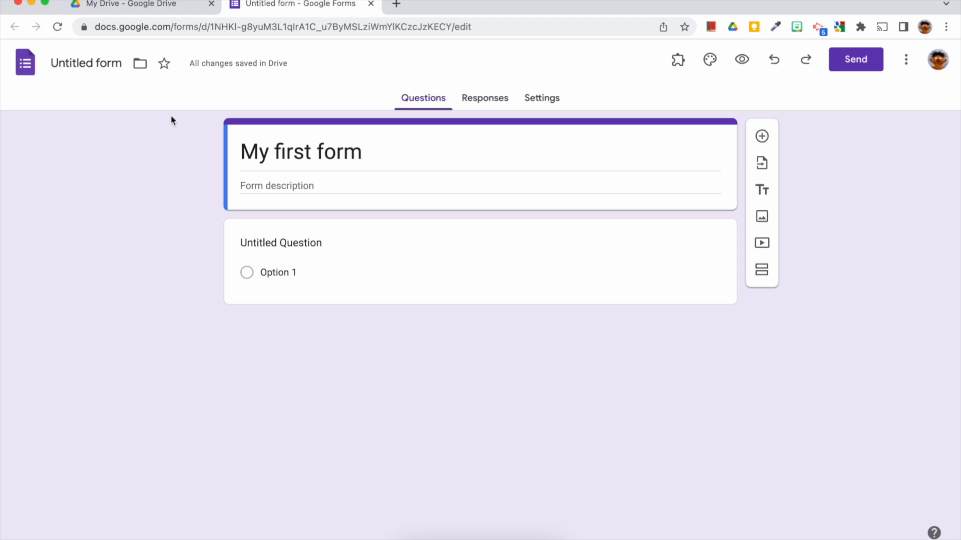
Add the form description 'My forms description or directions.'.
click(98, 65)
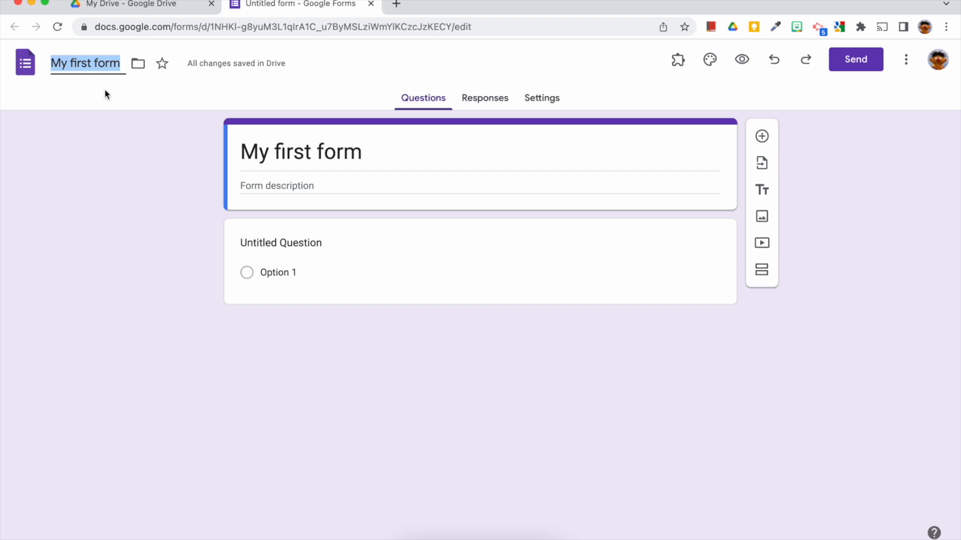
click(290, 182)
text(My forms description )
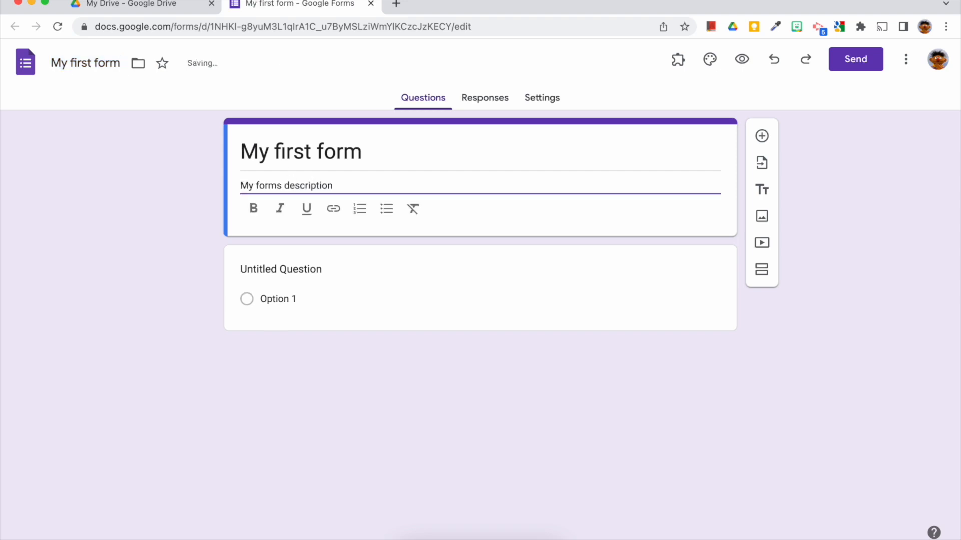
text(or directions.)
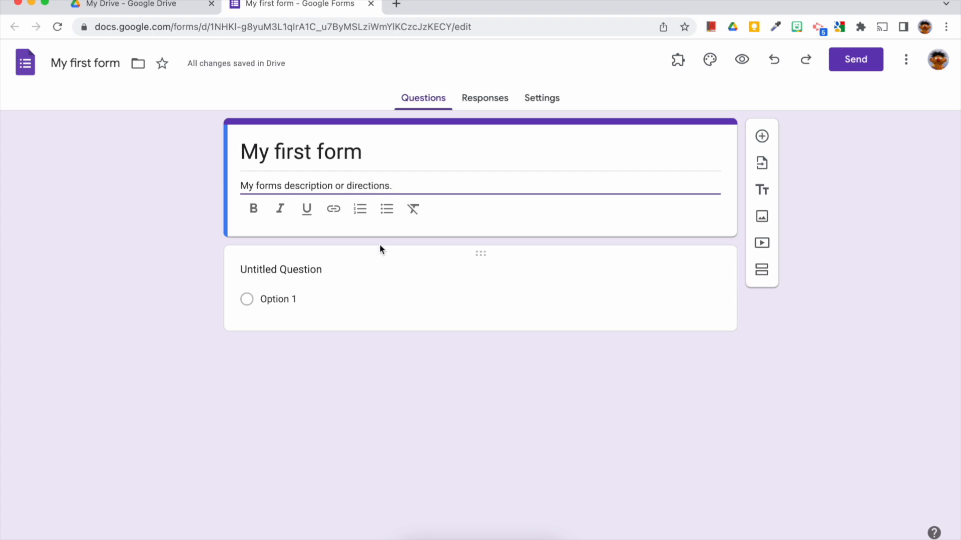
click(189, 261)
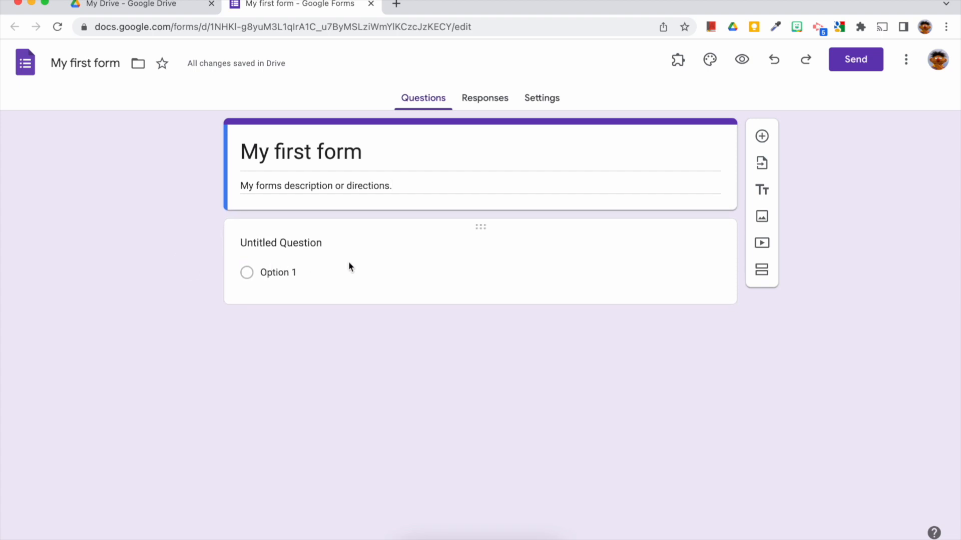
click(433, 258)
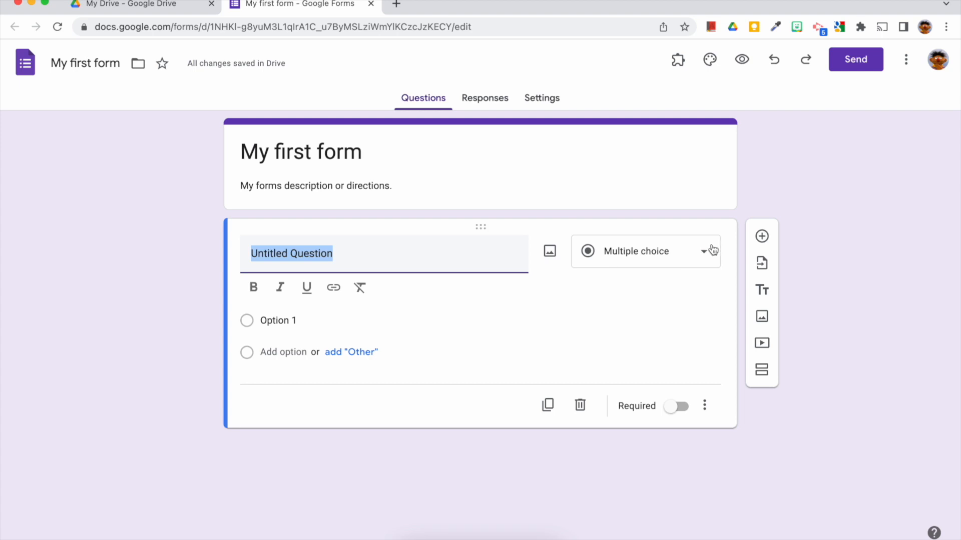
click(683, 256)
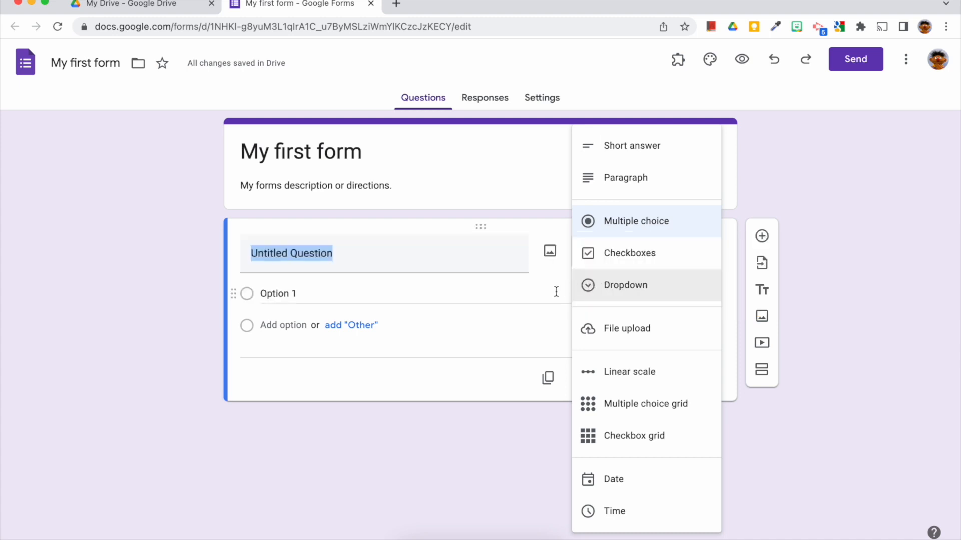
click(556, 292)
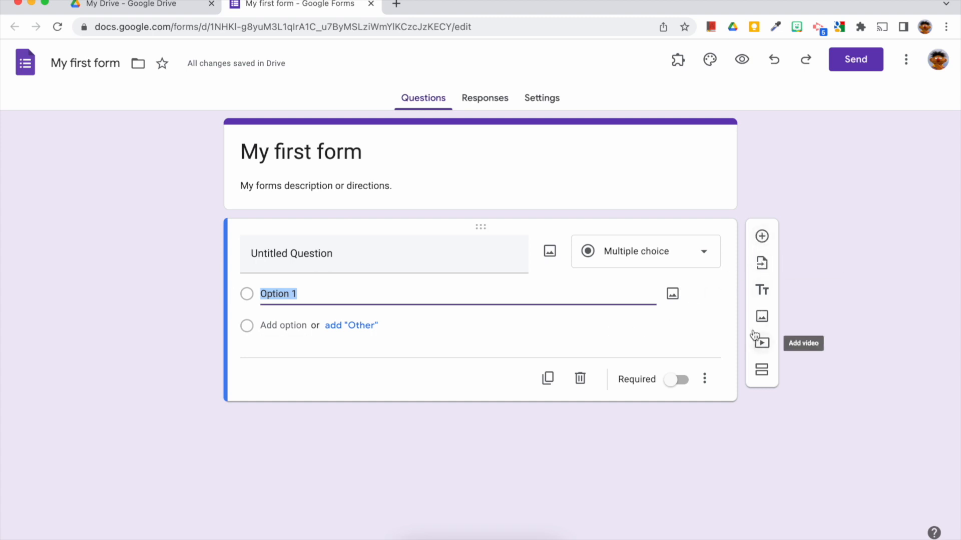
Add a new multiple-choice question with options a, B and C, using the suggested options and removing D.
click(761, 237)
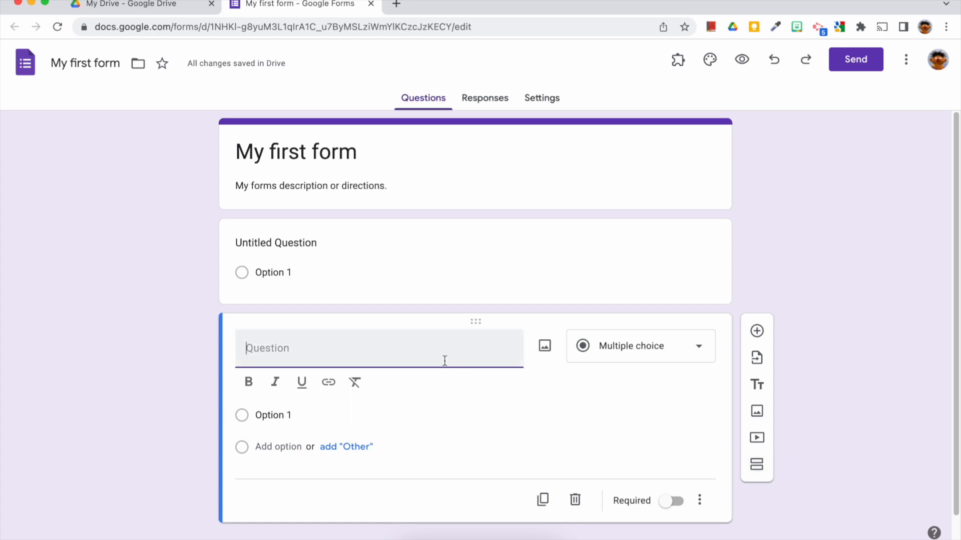
click(274, 415)
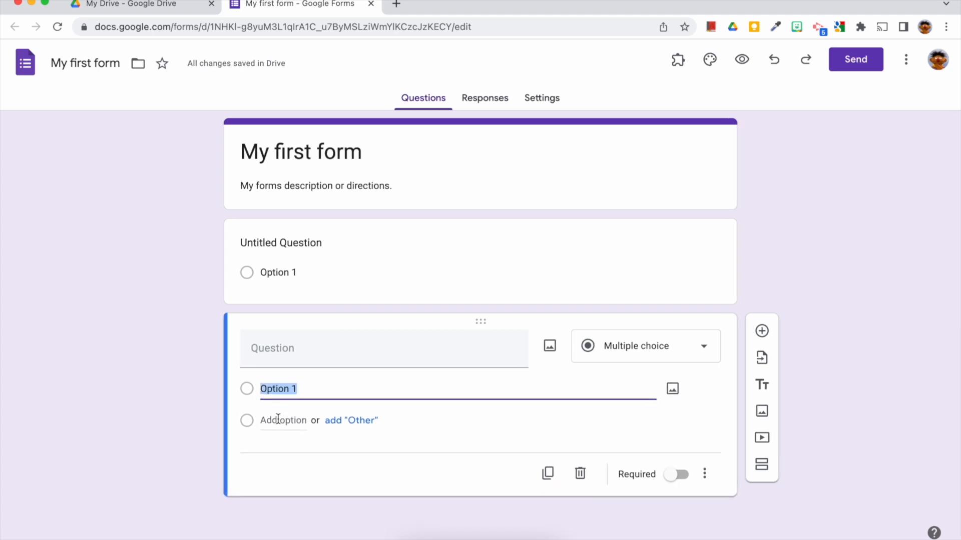
text(a)
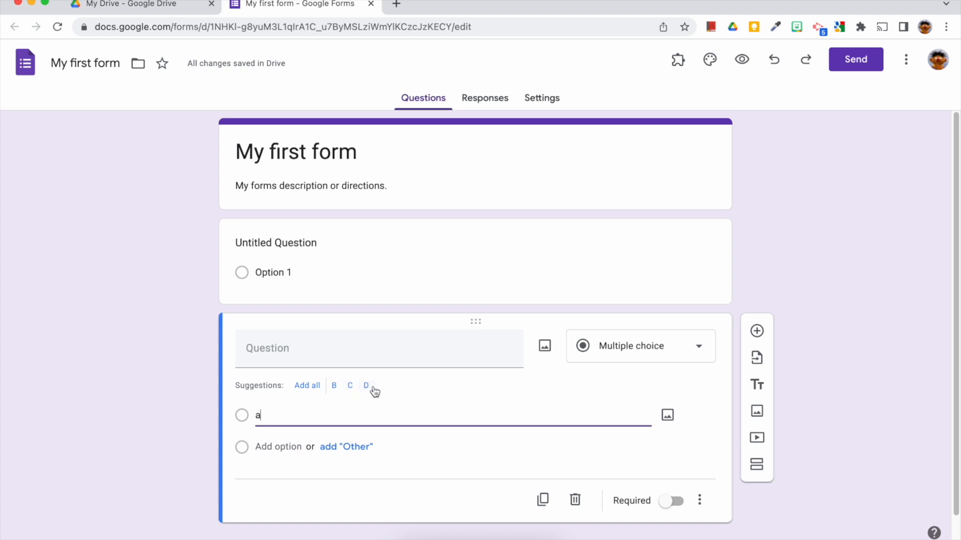
click(316, 388)
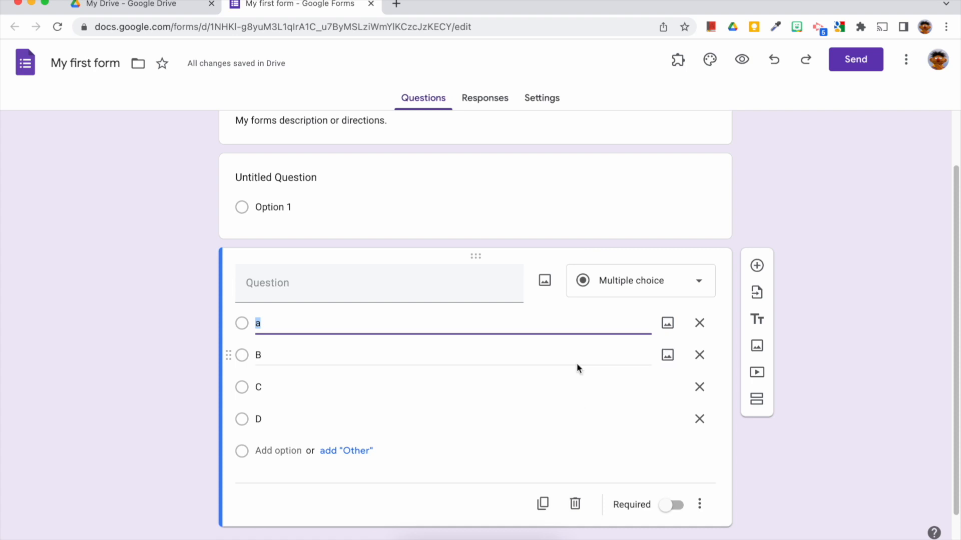
click(700, 421)
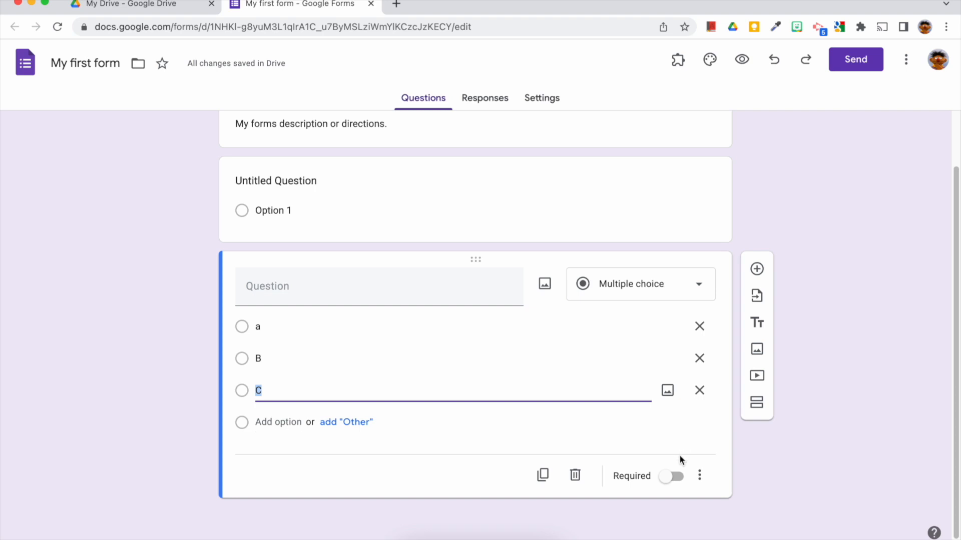
Name the new question 'question 2', make it required, and move it above the untitled question.
click(672, 482)
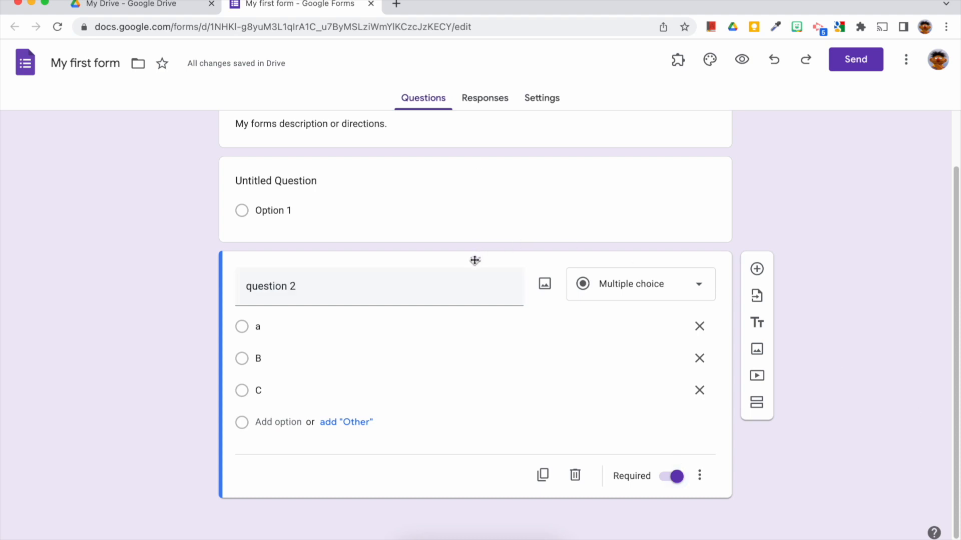
drag(474, 260, 475, 211)
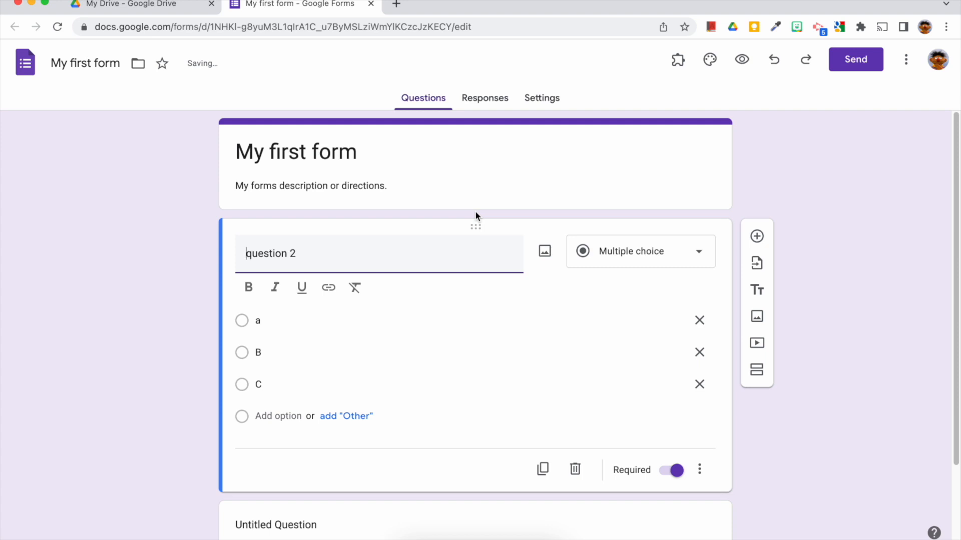
Turn on going to a section based on answer for question 2.
scroll(476, 213, down, 2)
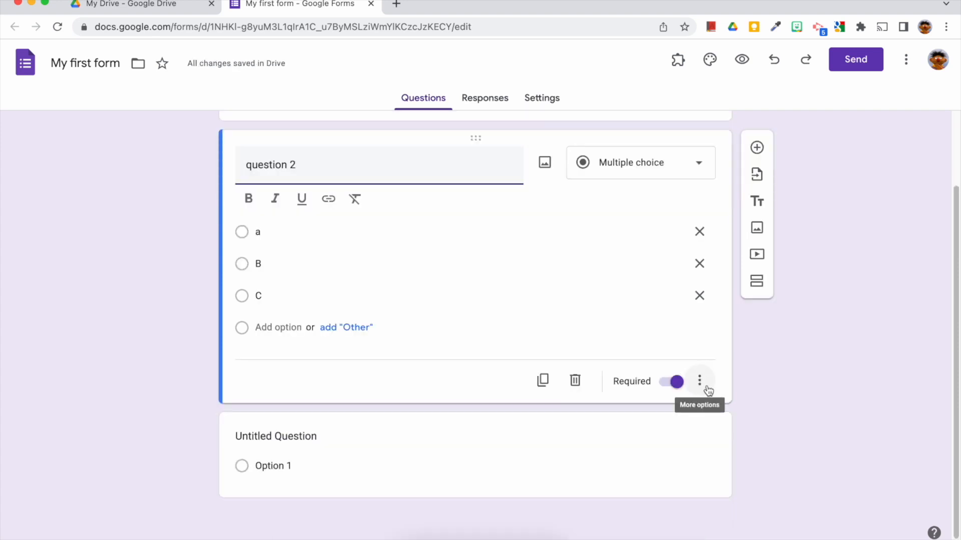
click(706, 388)
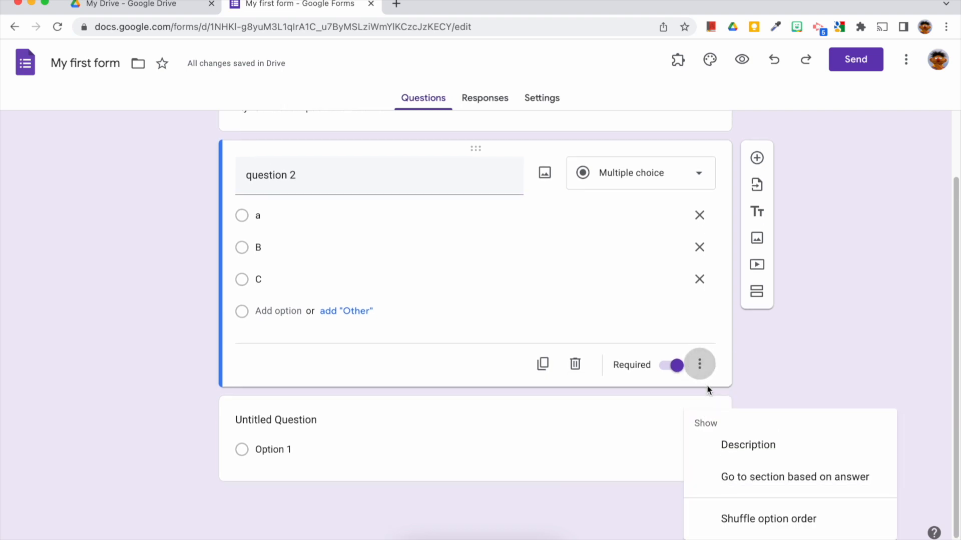
click(712, 487)
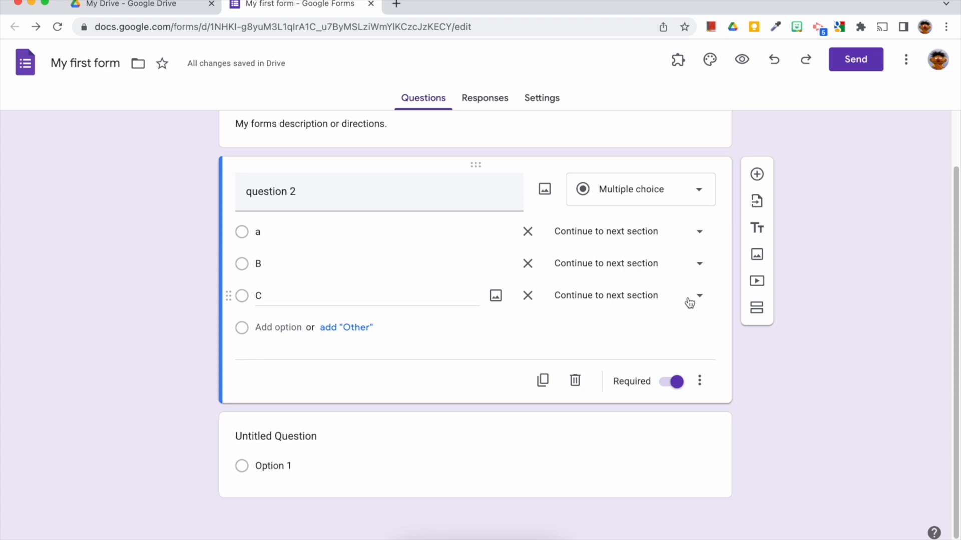
click(690, 303)
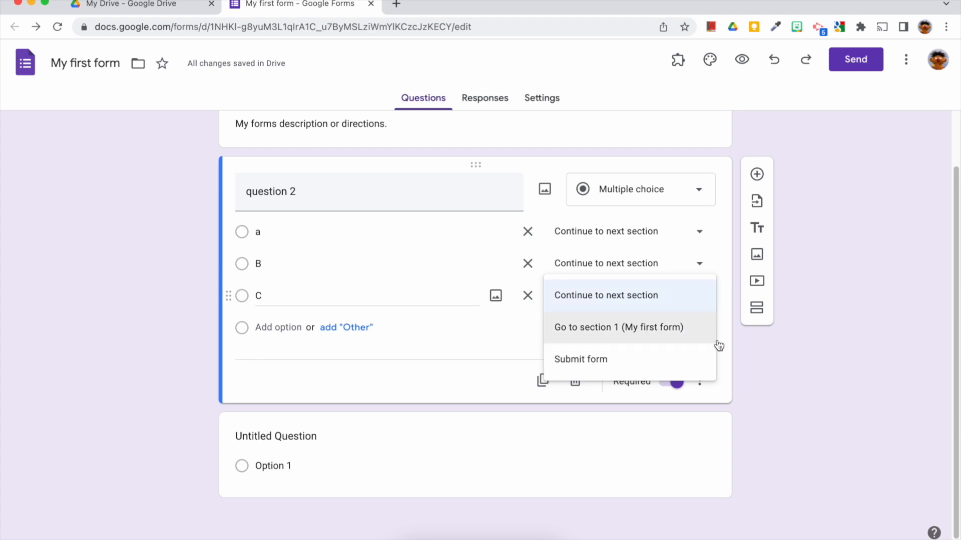
click(745, 341)
Add a second section after question 2 and review option B's section choices.
click(758, 308)
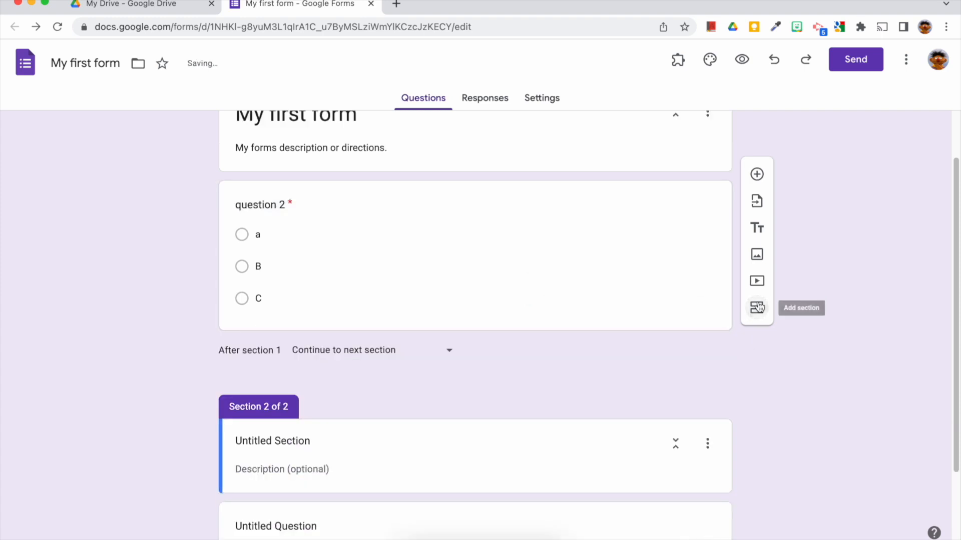
click(572, 288)
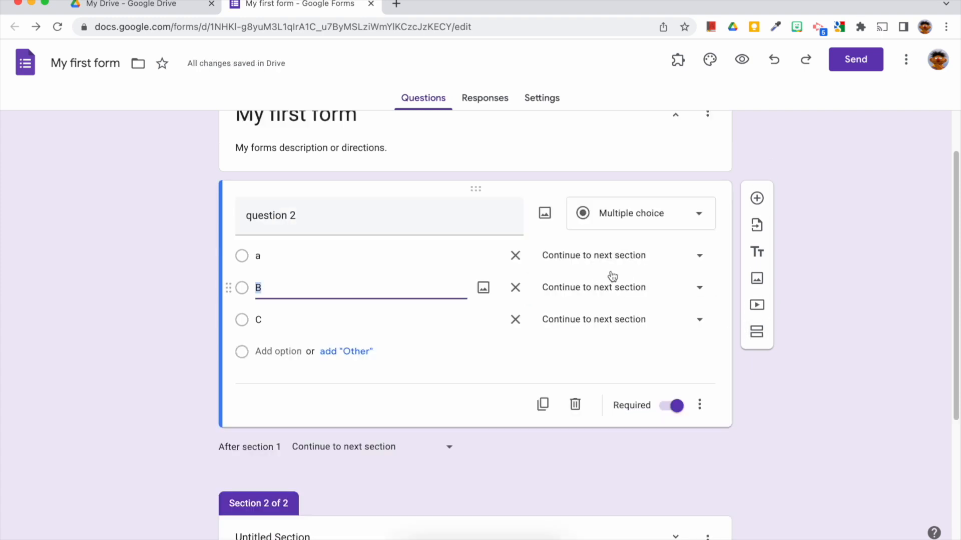
click(662, 289)
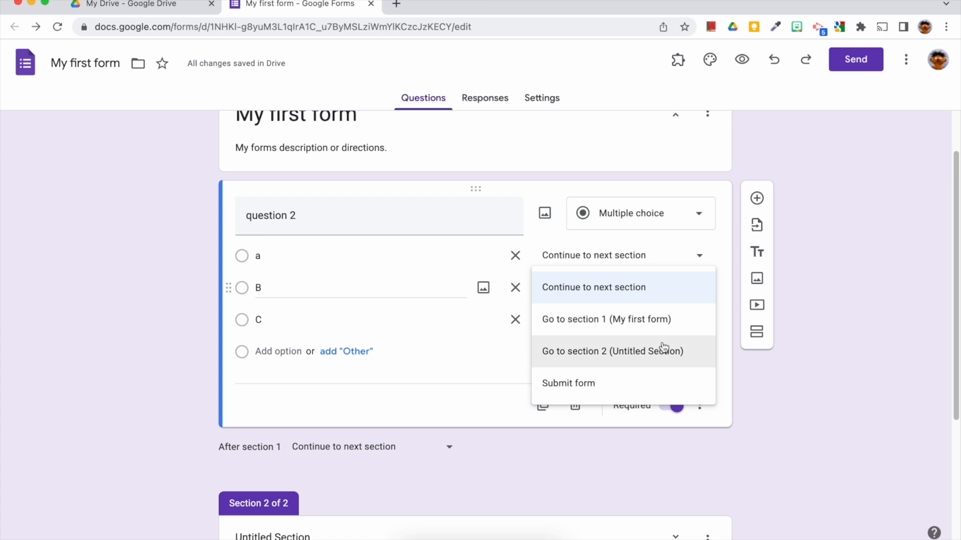
click(412, 215)
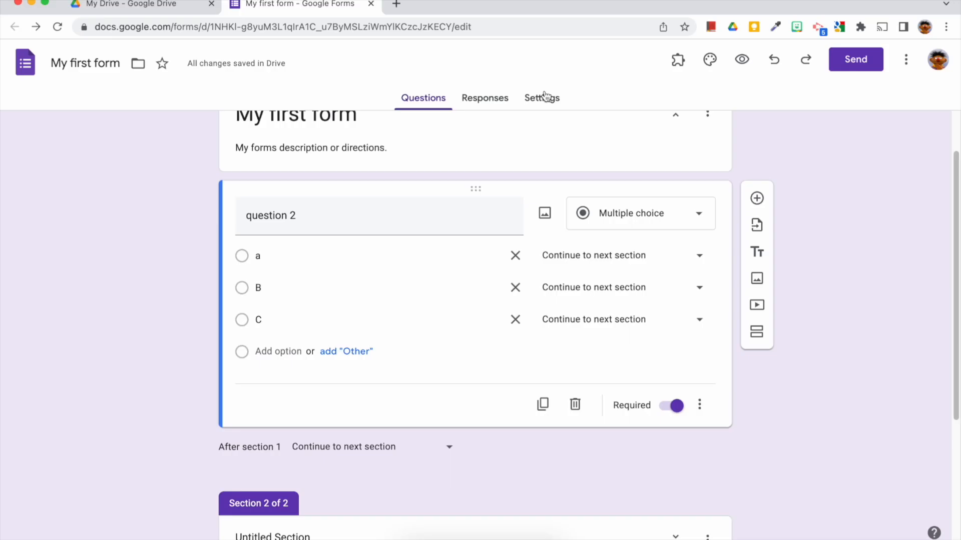
In the form settings, turn off restricting responses to users in School District of Philadelphia and its trusted organizations.
click(545, 98)
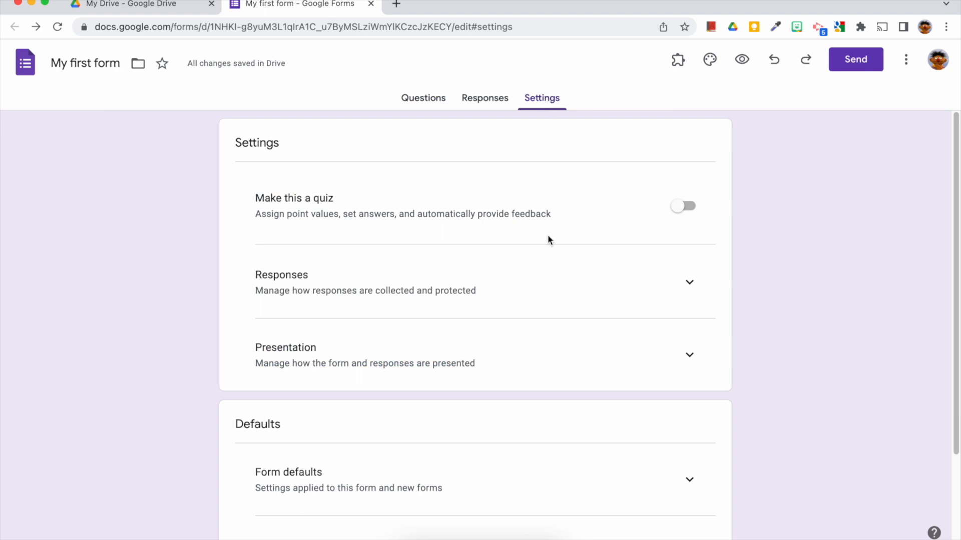
click(689, 283)
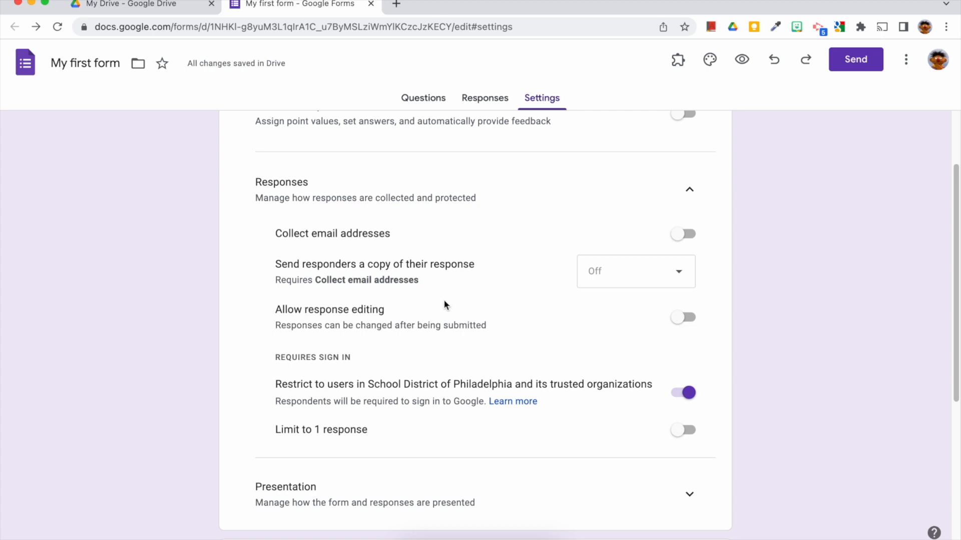
click(688, 392)
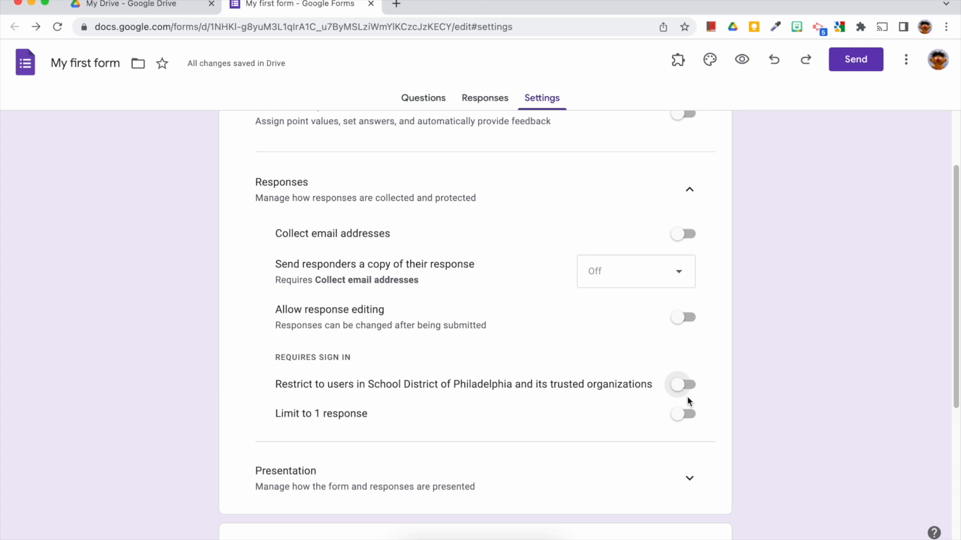
Open the theme panel and browse its text style, header and color options.
scroll(688, 401, up, 3)
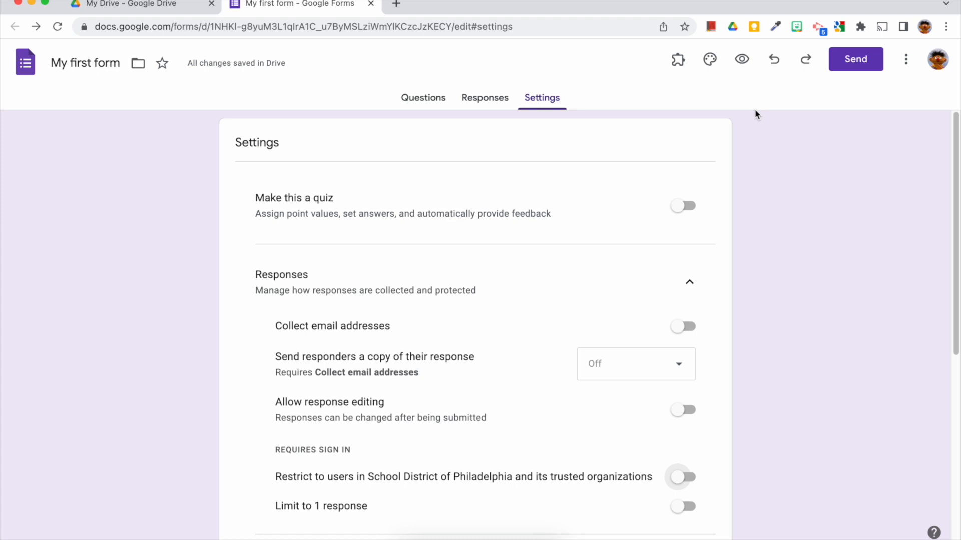
click(712, 62)
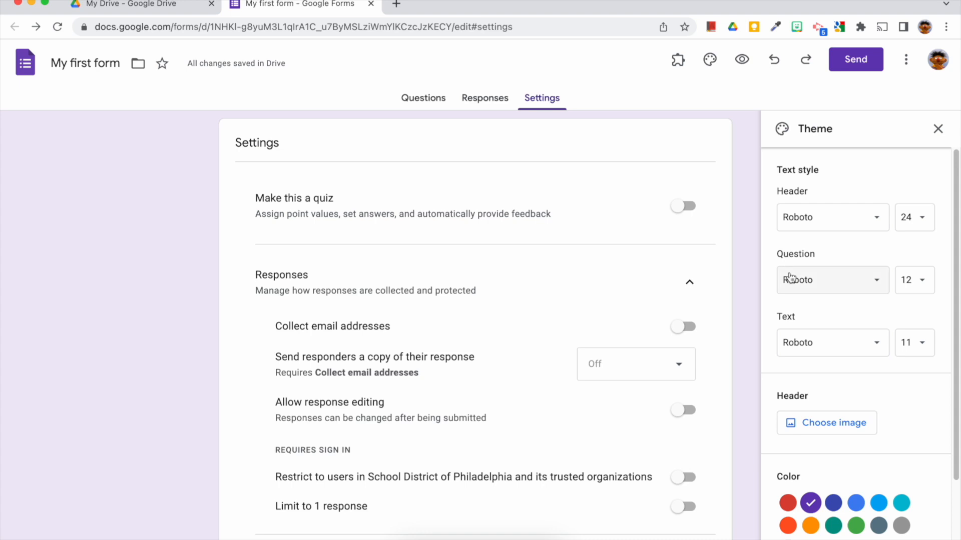
scroll(790, 278, down, 3)
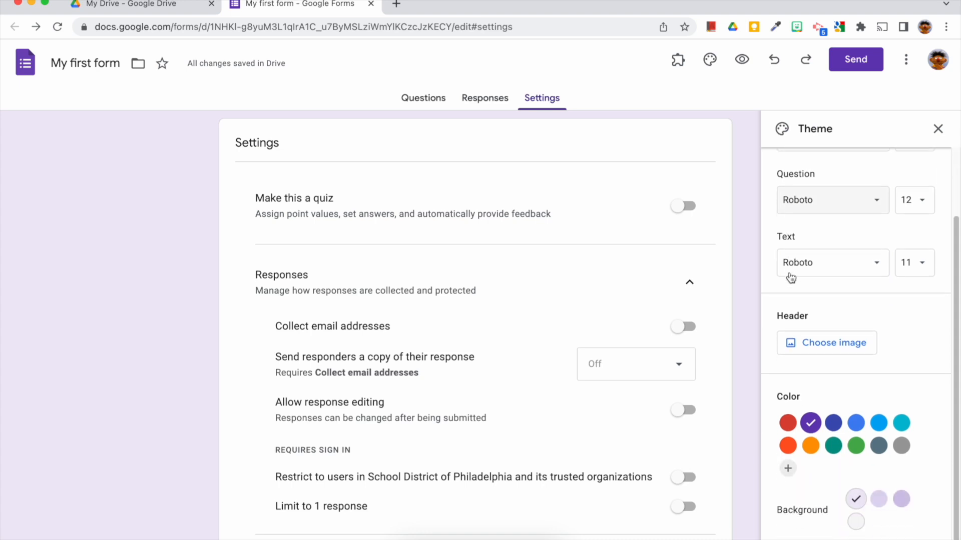
scroll(791, 277, up, 3)
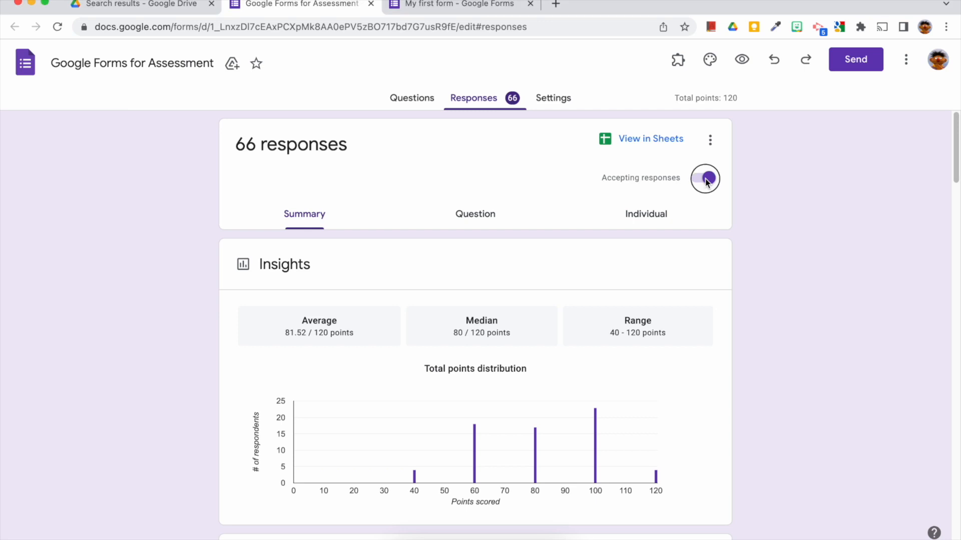
Turn off accepting responses for the Google Forms for Assessment form, then turn it back on.
click(706, 179)
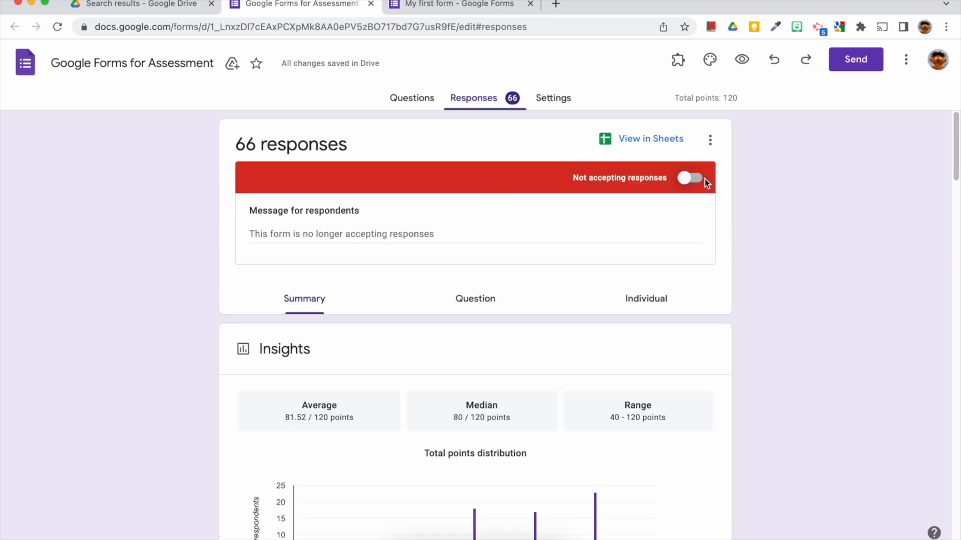
click(704, 179)
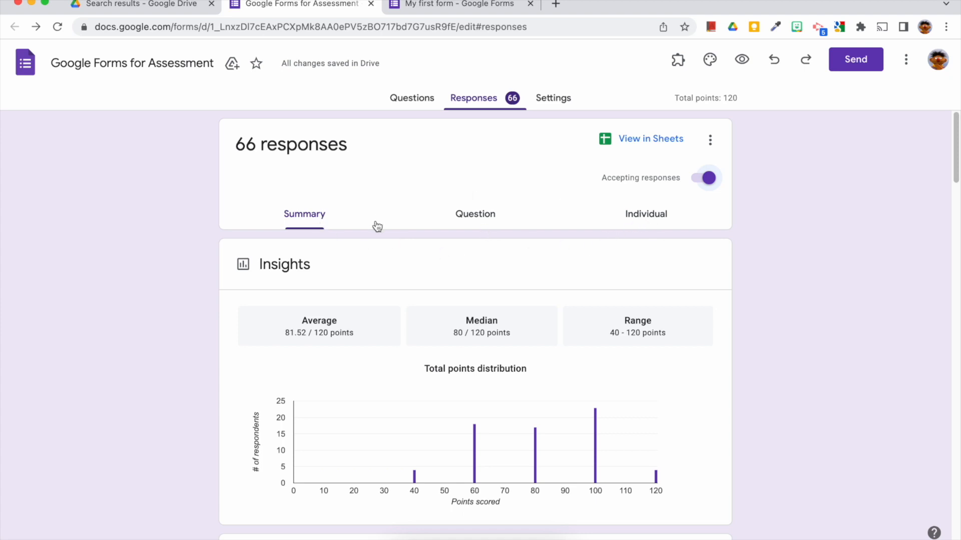
Review the response summary insights and total points distribution chart.
scroll(376, 255, down, 3)
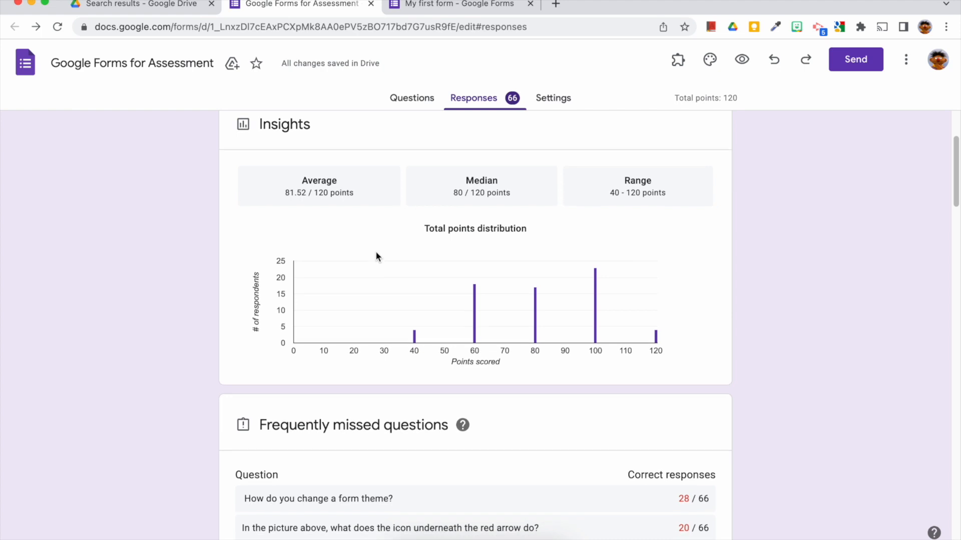
scroll(376, 253, up, 2)
scroll(377, 252, up, 2)
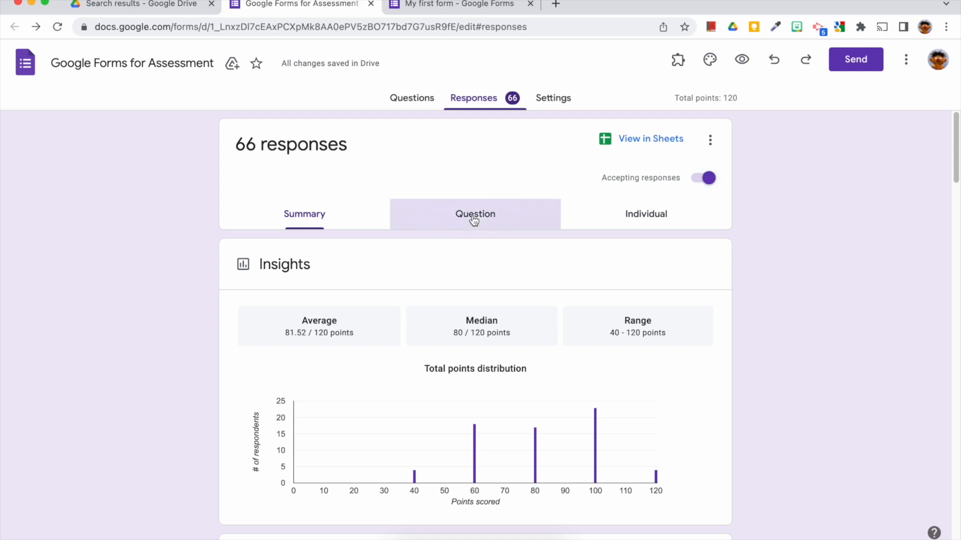
Switch to per-question responses, browse the question list and the answers to the form theme question.
click(474, 215)
click(447, 264)
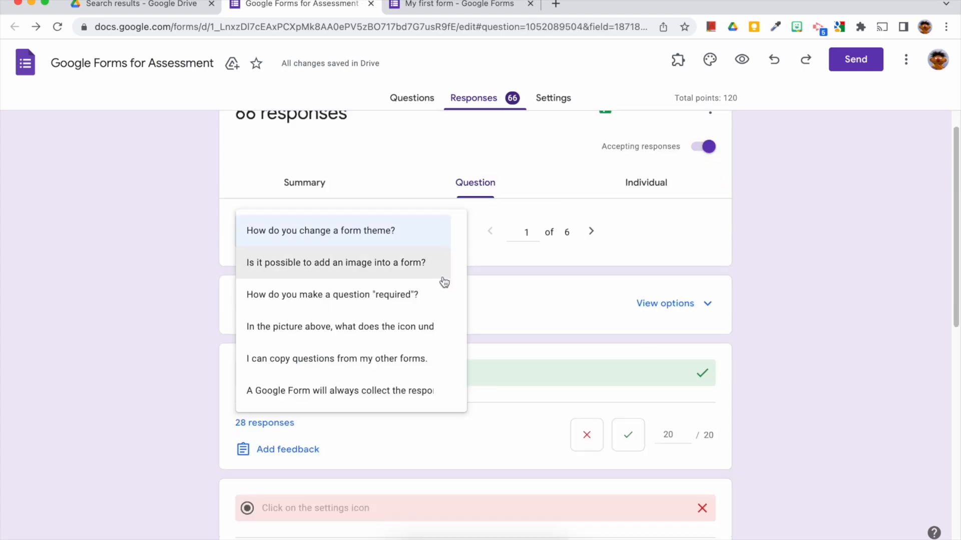
click(500, 276)
scroll(500, 300, down, 2)
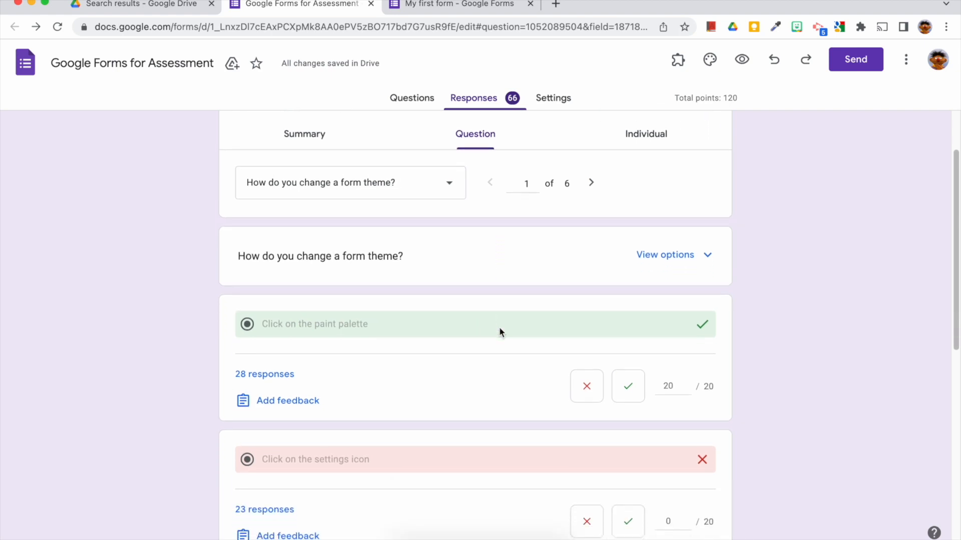
scroll(500, 326, up, 3)
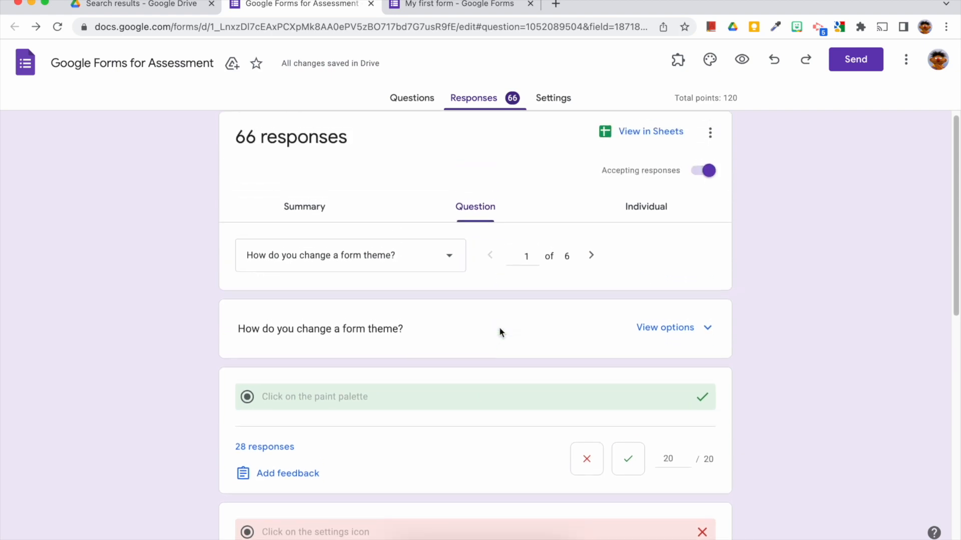
Switch to individual responses and browse the list of respondents.
click(638, 216)
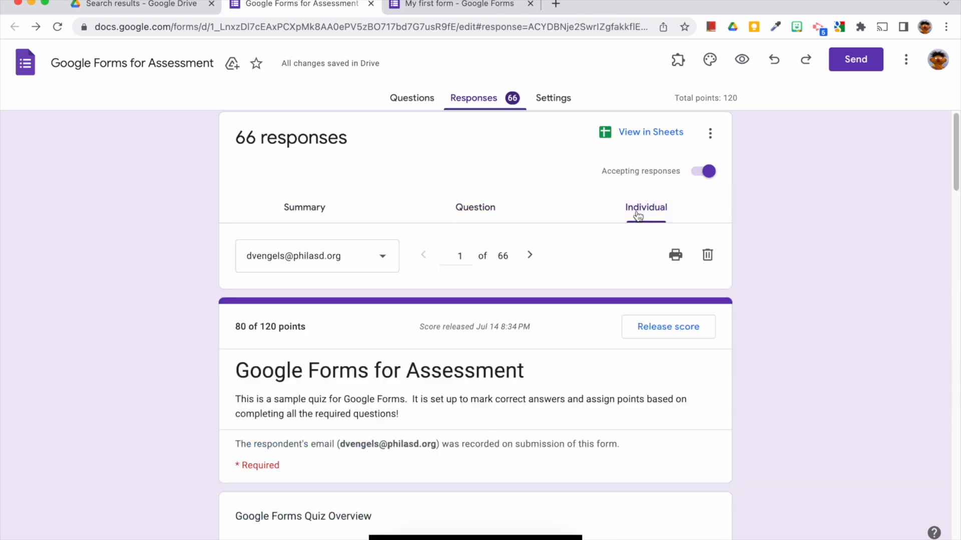
click(373, 261)
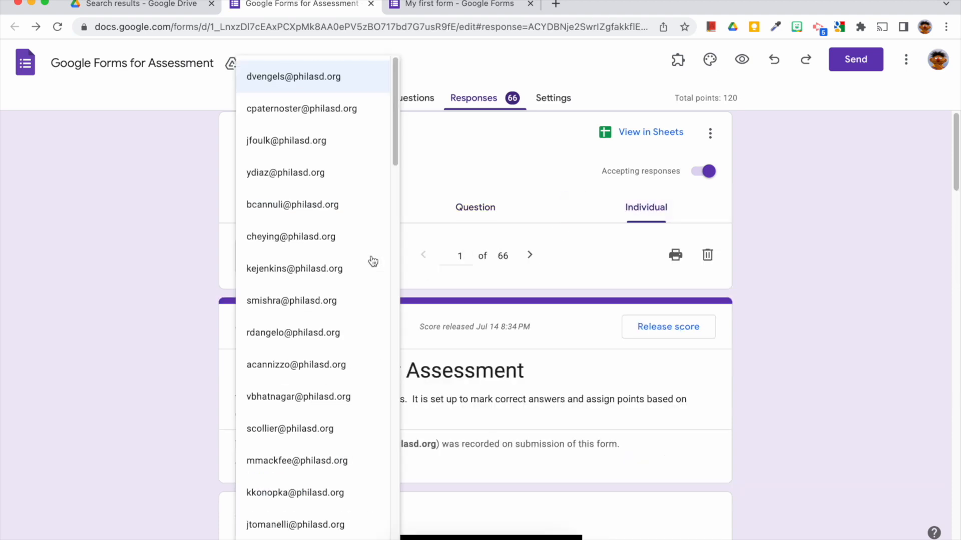
click(462, 300)
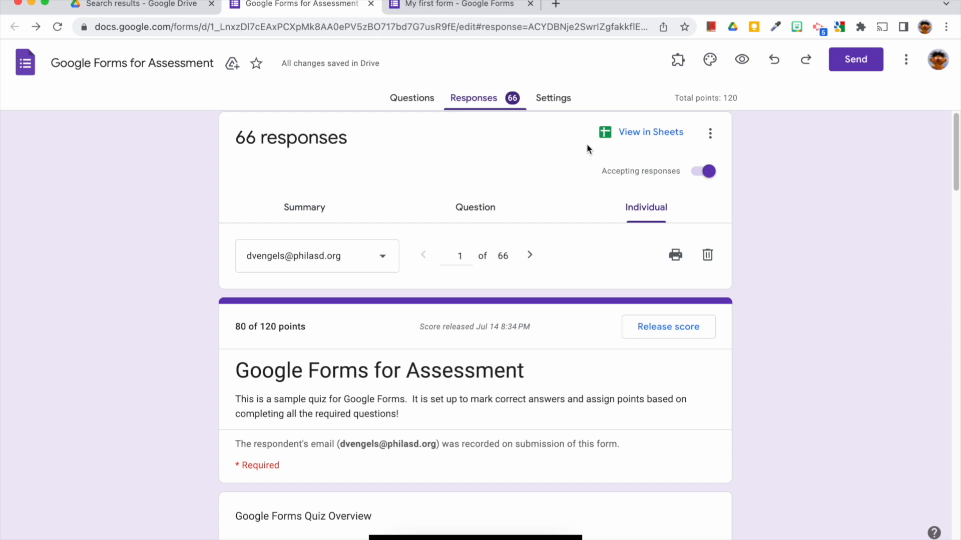
Open the linked response spreadsheet in Sheets, scan its columns, and return to the form.
click(634, 136)
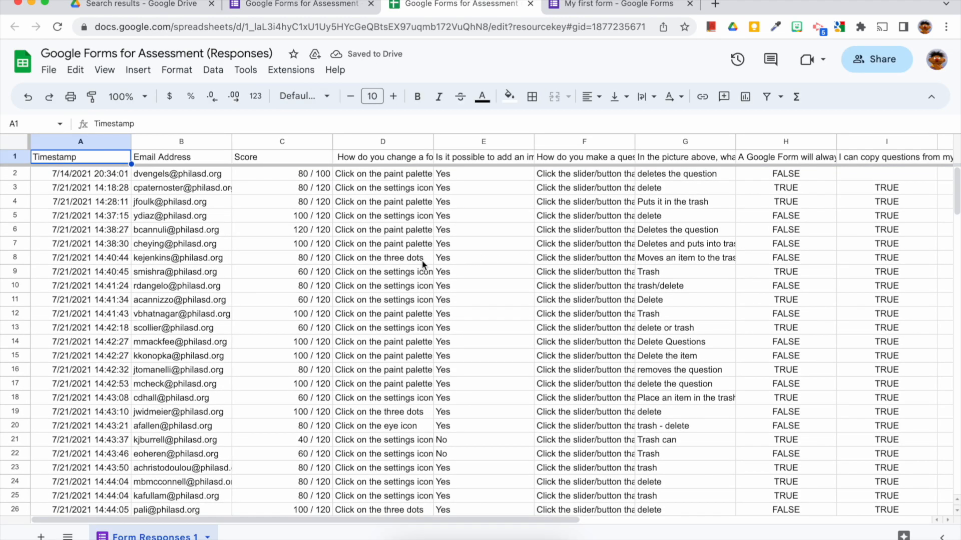
scroll(422, 266, right, 5)
scroll(422, 265, left, 5)
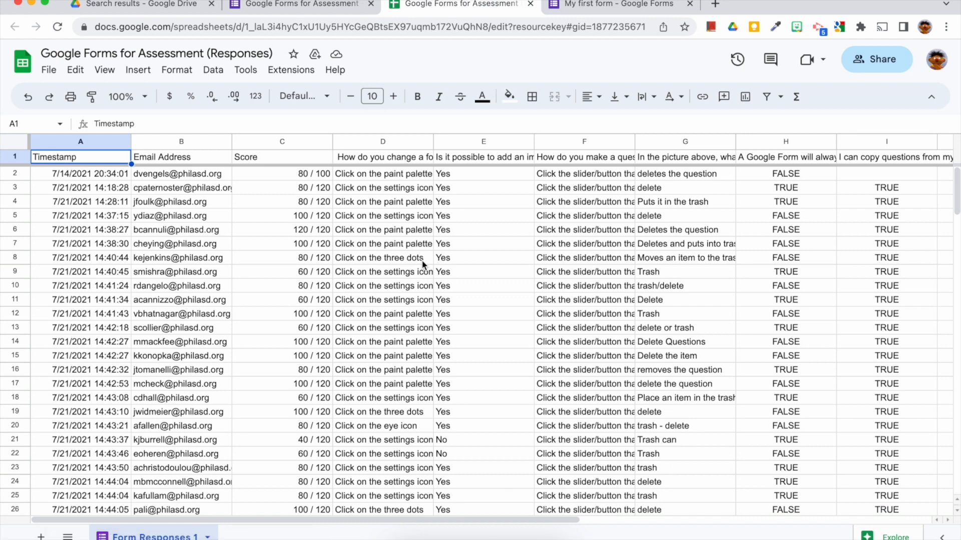
key(ctrl+shift+Tab)
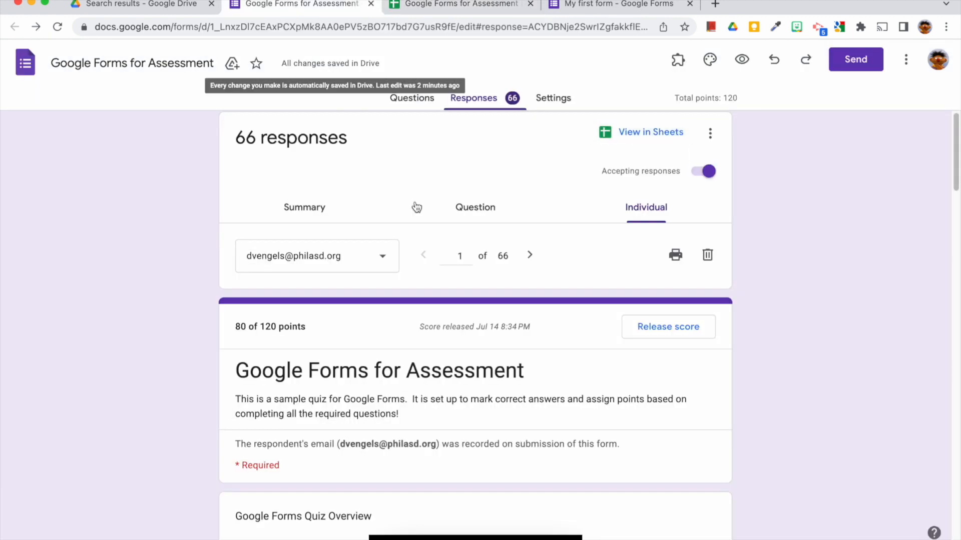
Open the Send form dialog and place the cursor in the email recipient field.
click(717, 136)
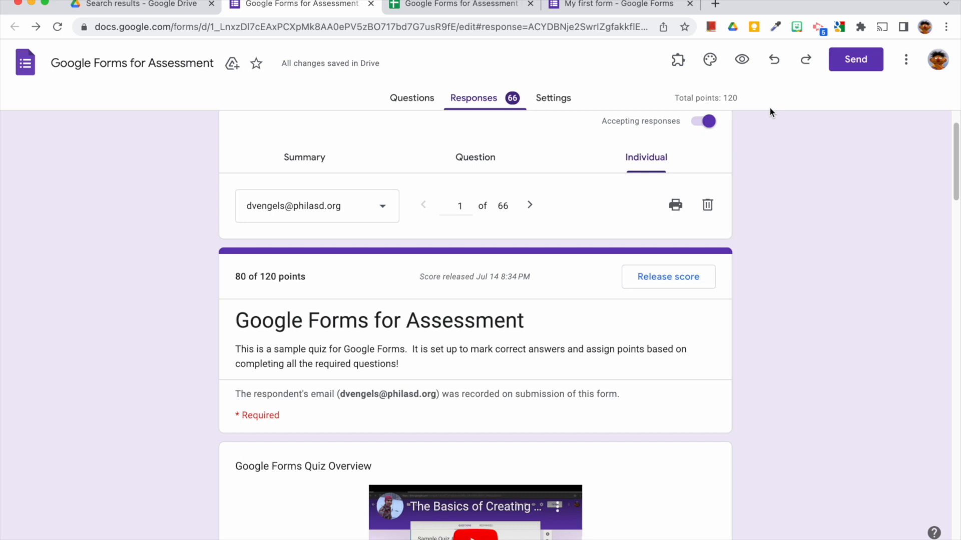
click(862, 59)
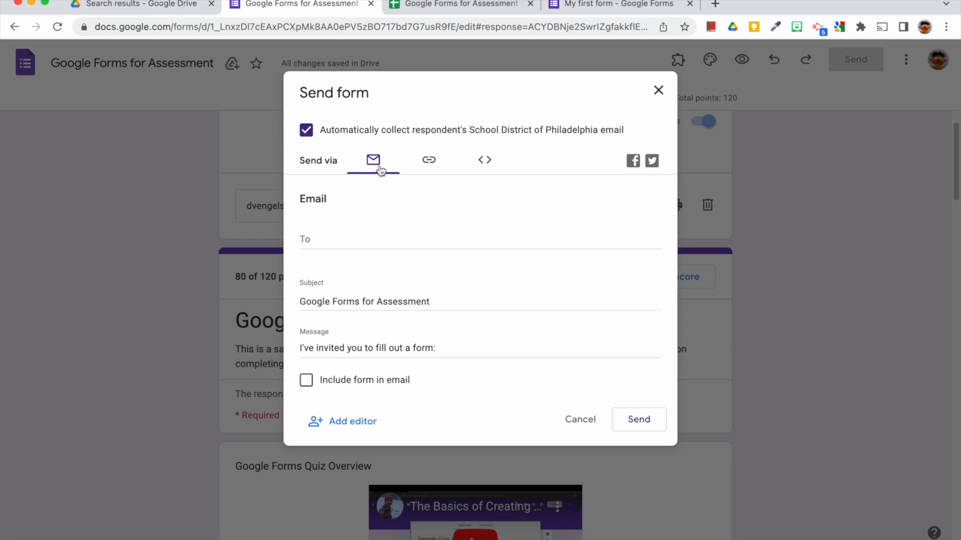
click(336, 245)
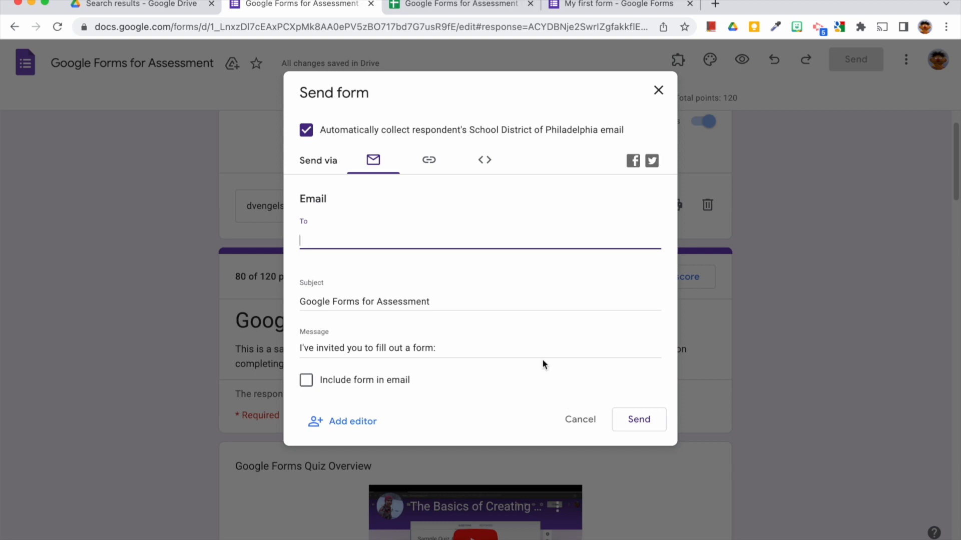
Switch to sending by link and turn on Shorten URL.
click(437, 170)
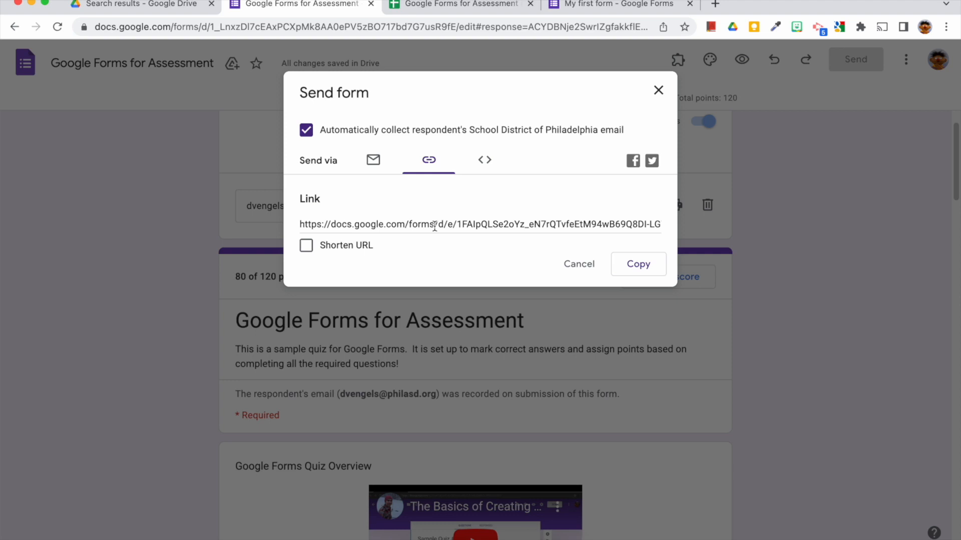
click(305, 253)
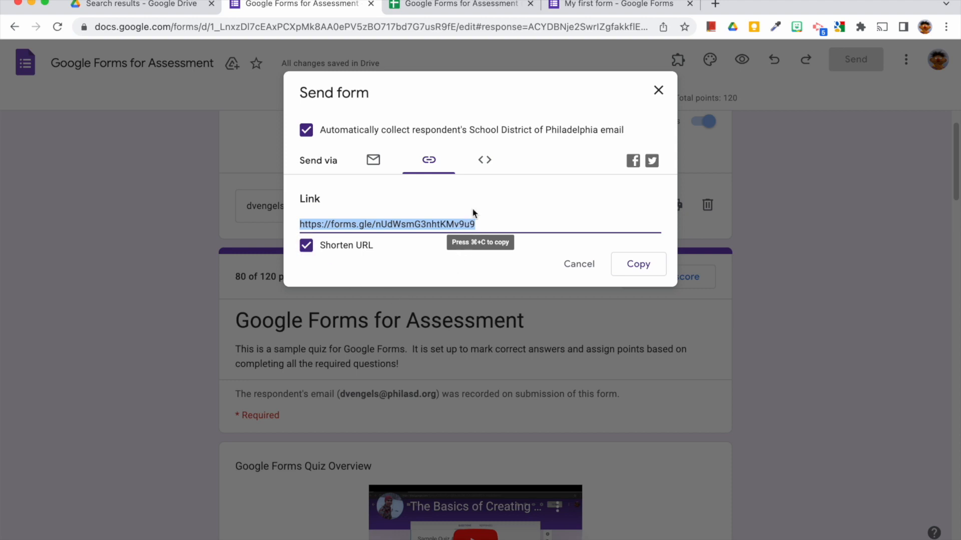
Switch to the embed HTML option and select the iframe embed code.
click(484, 161)
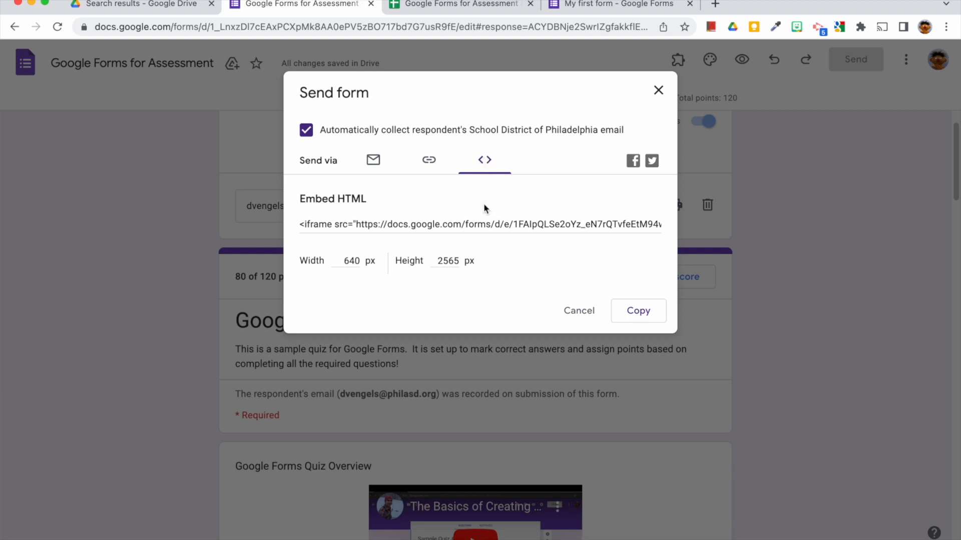
click(481, 223)
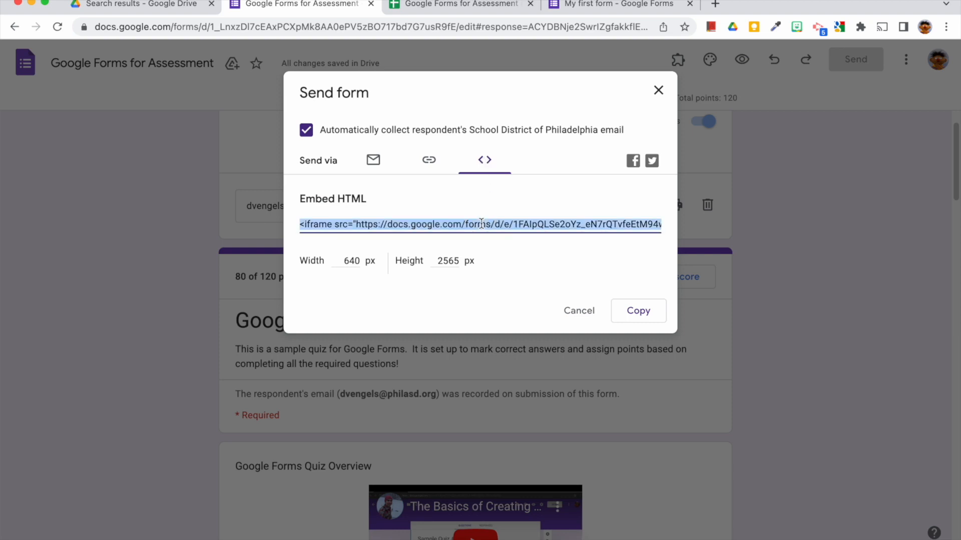